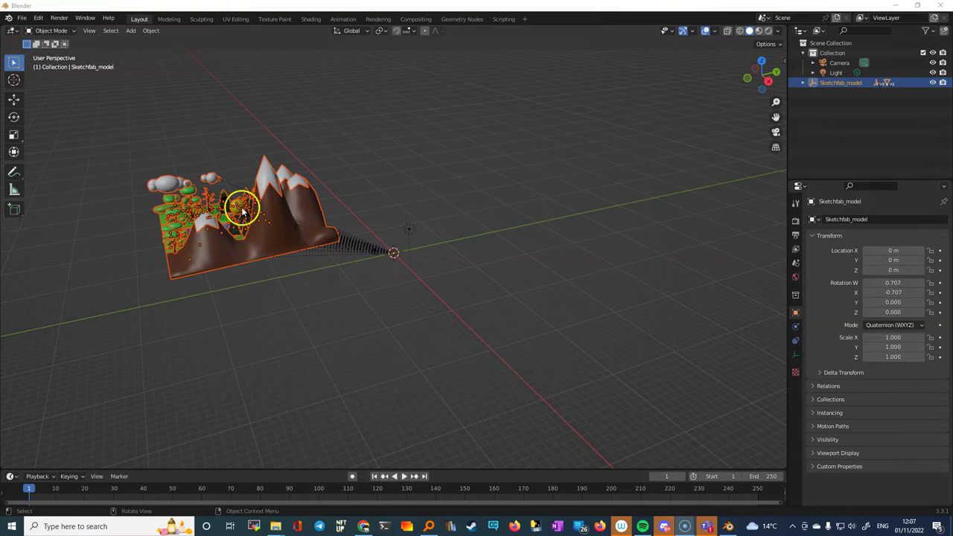
Step: Clear the selection and select Sketchfab_model together with its entire hierarchy of child objects
{"action": "left_click_drag", "start_coordinate": [356, 283], "coordinate": [328, 271]}
{"action": "left_click", "coordinate": [383, 328]}
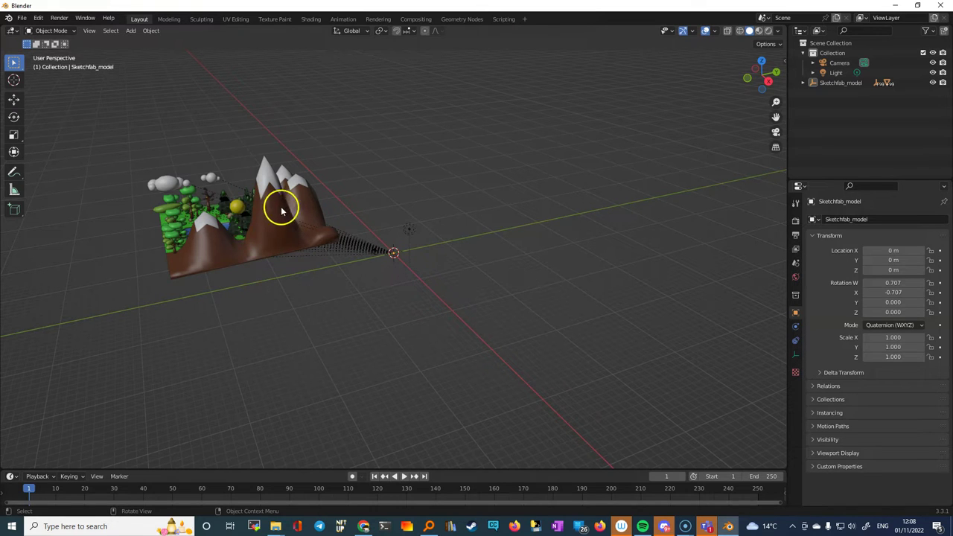
{"action": "left_click", "coordinate": [834, 85]}
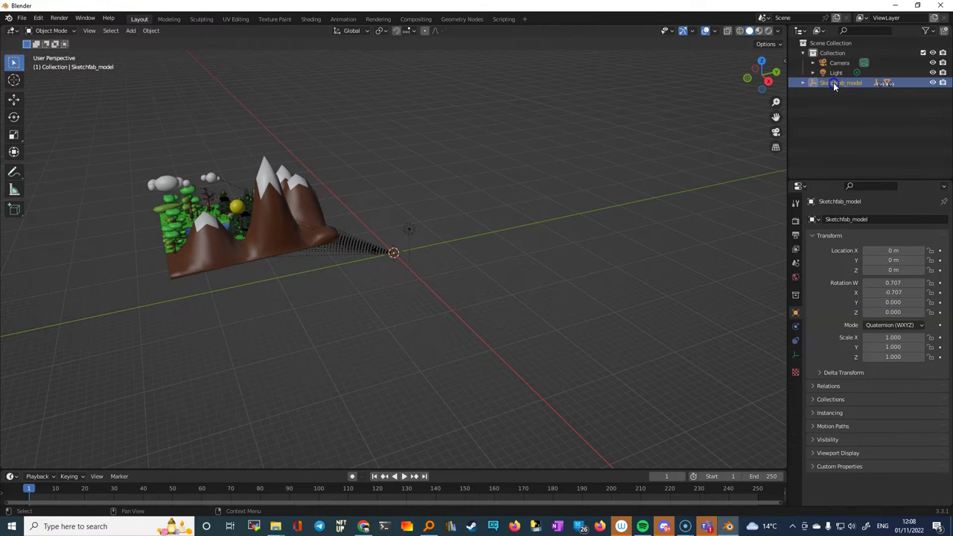
{"action": "right_click", "coordinate": [838, 85]}
{"action": "mouse_move", "coordinate": [838, 84]}
{"action": "left_mouse_down"}
{"action": "mouse_move", "coordinate": [800, 127]}
{"action": "mouse_move", "coordinate": [805, 149]}
{"action": "mouse_move", "coordinate": [808, 102]}
{"action": "left_mouse_up"}
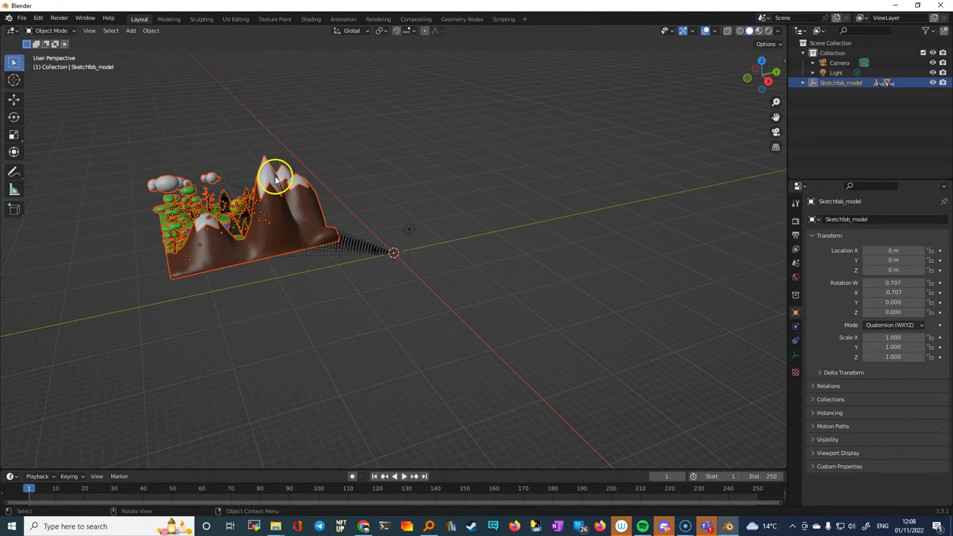
Step: Set up an FBX export limited to selected objects, with Path Mode set to Copy and textures embedded
{"action": "left_click", "coordinate": [20, 18]}
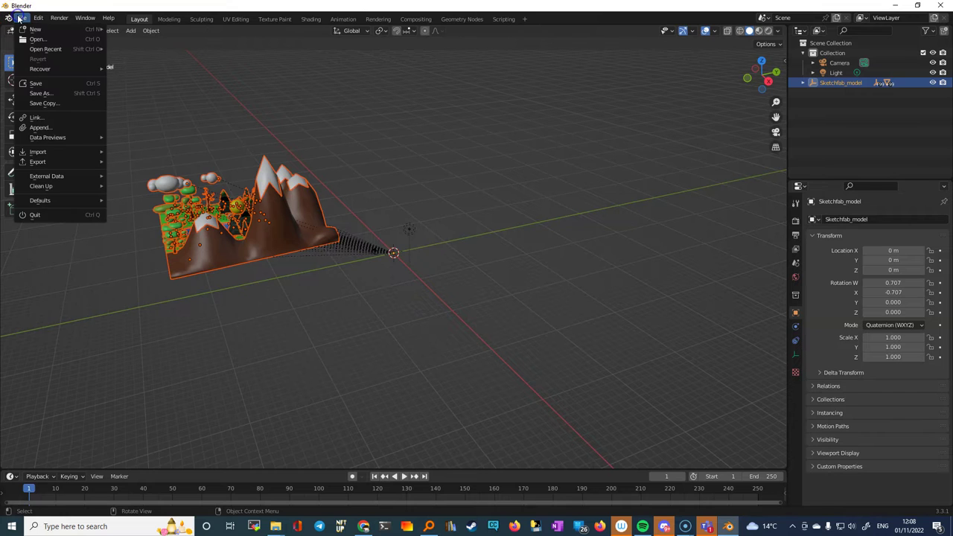
{"action": "mouse_move", "coordinate": [52, 162]}
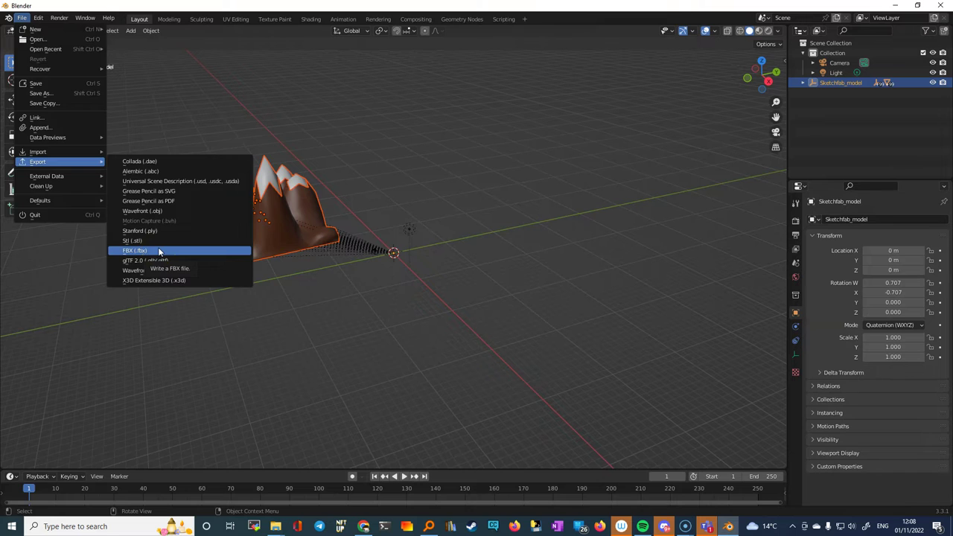
{"action": "left_click", "coordinate": [159, 251]}
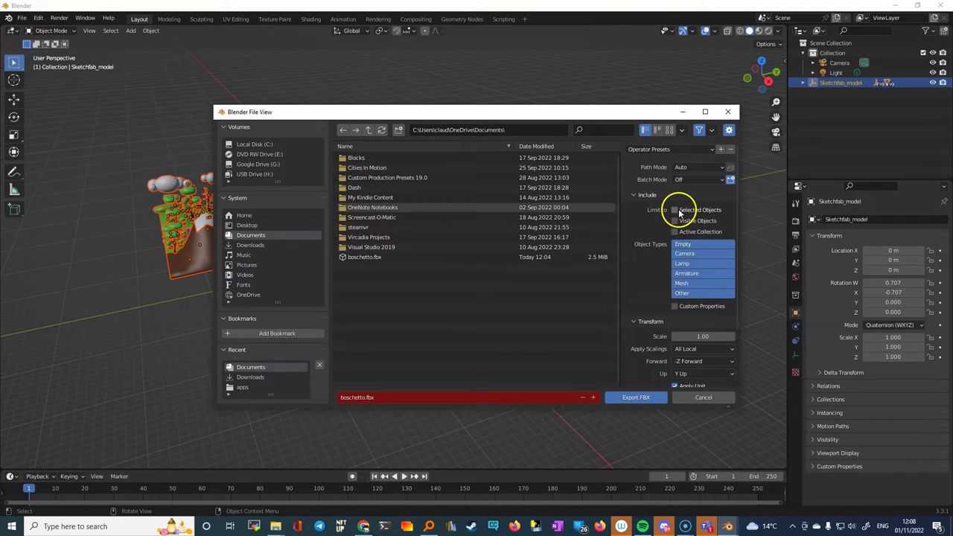
{"action": "left_click", "coordinate": [674, 211]}
{"action": "left_click", "coordinate": [720, 169]}
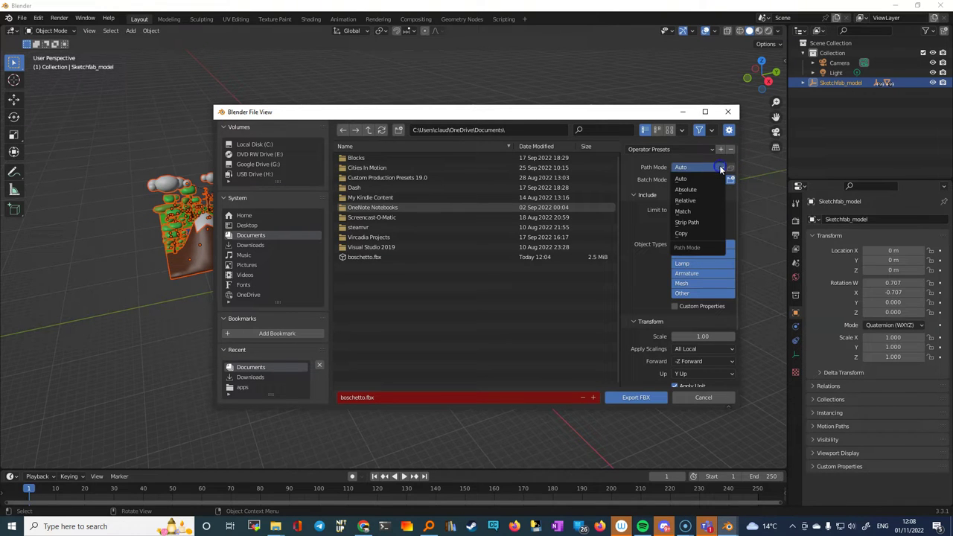
{"action": "left_click", "coordinate": [684, 233]}
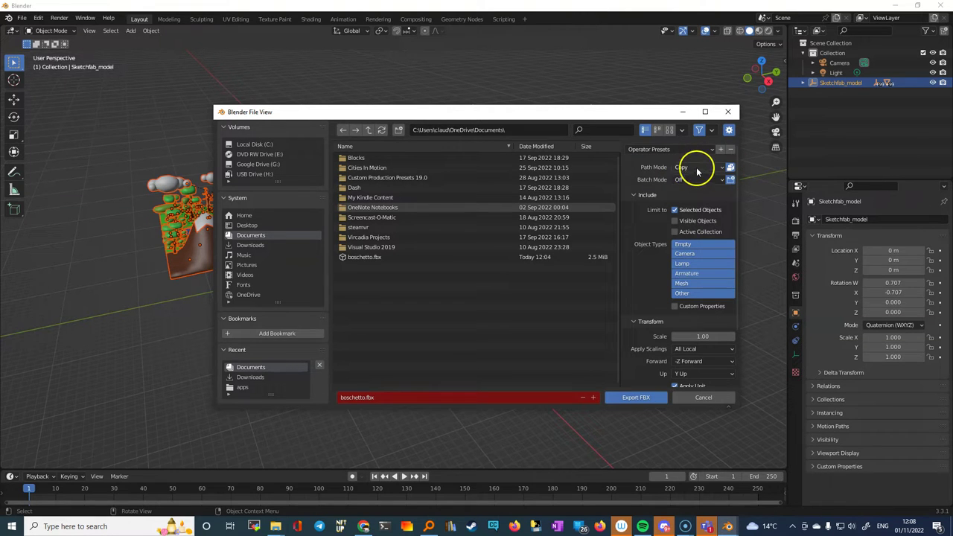
{"action": "left_click", "coordinate": [731, 169]}
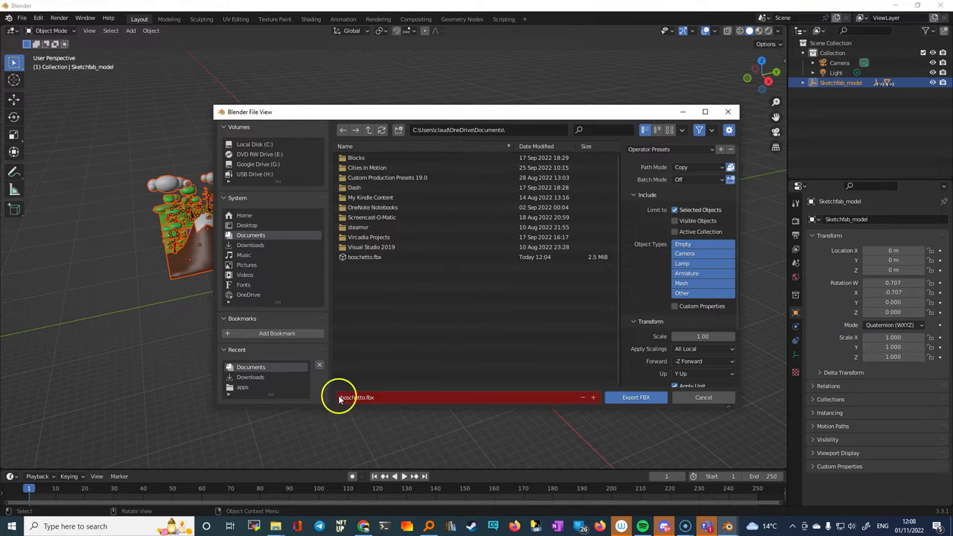
Step: Name the export file boschetto1.fbx and export it to the Documents folder
{"action": "left_click", "coordinate": [364, 398]}
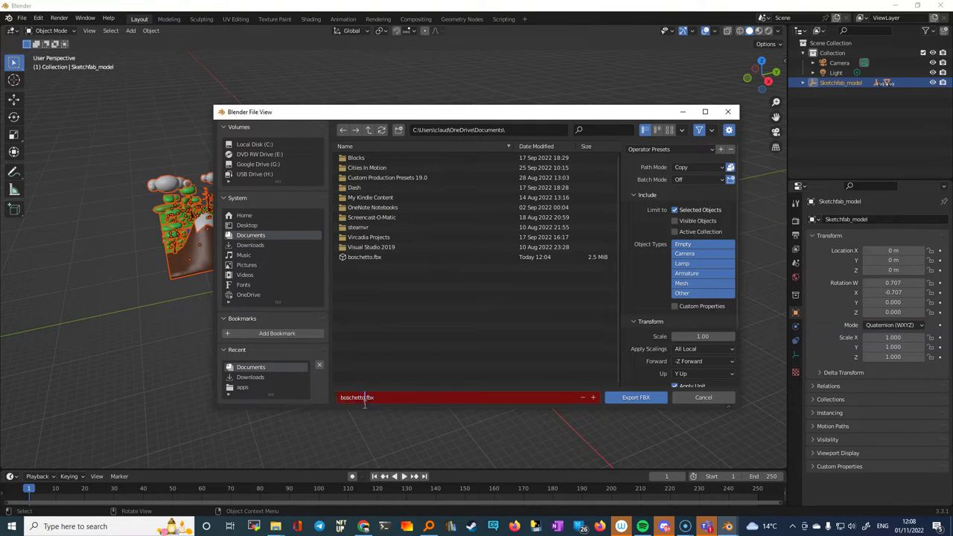
{"action": "type", "text": "1"}
{"action": "left_click", "coordinate": [634, 398]}
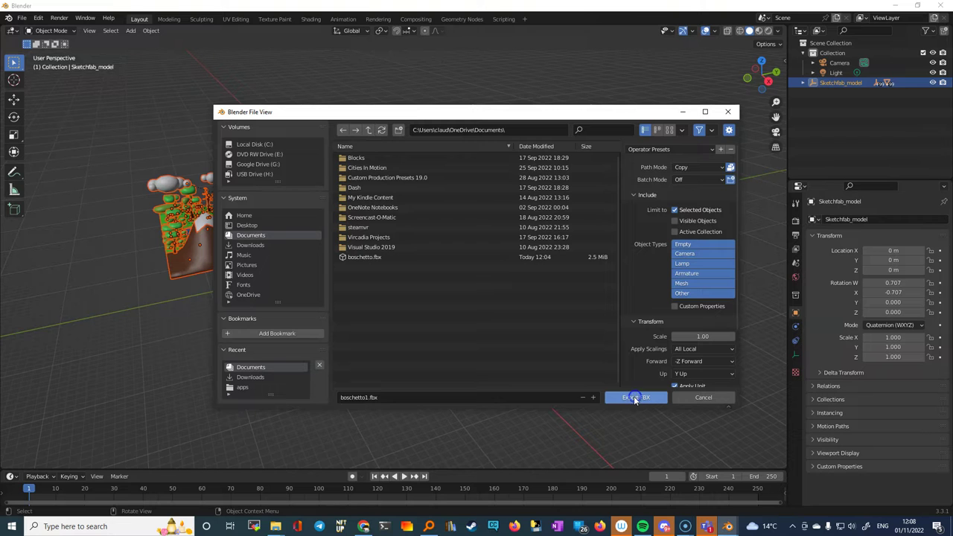
{"action": "left_click", "coordinate": [633, 397]}
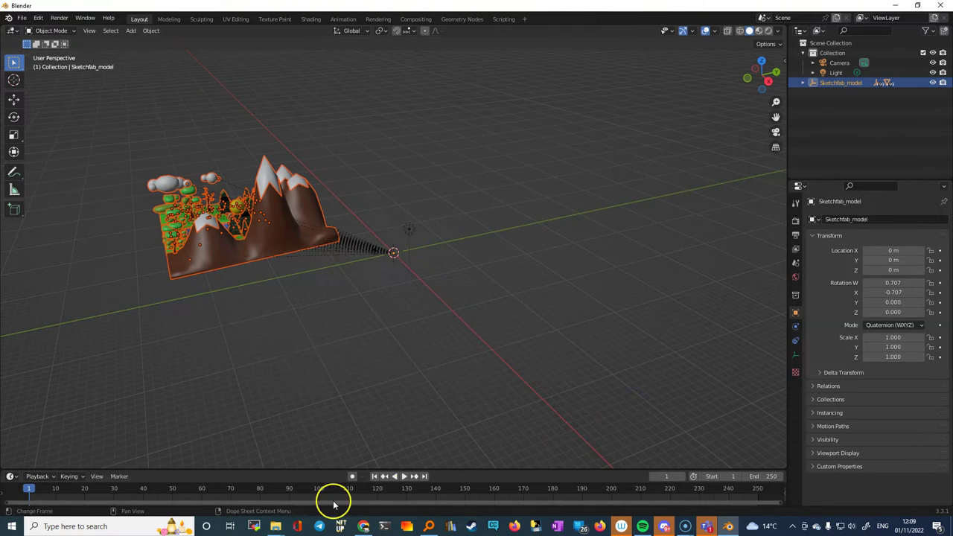
Step: Switch to File Explorer and check for boschetto1.fbx in the OneDrive Documents folder, sorted by date modified
{"action": "mouse_move", "coordinate": [277, 526]}
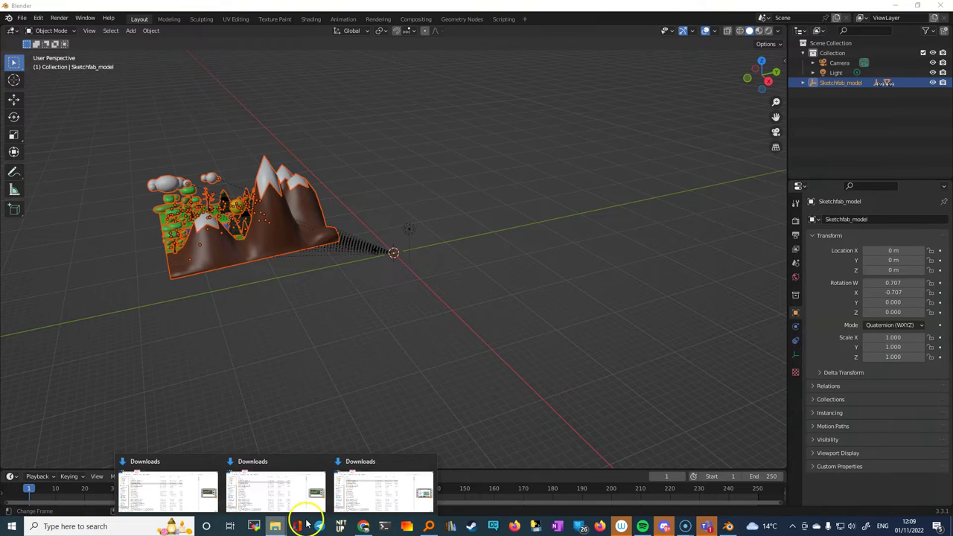
{"action": "left_click", "coordinate": [383, 490]}
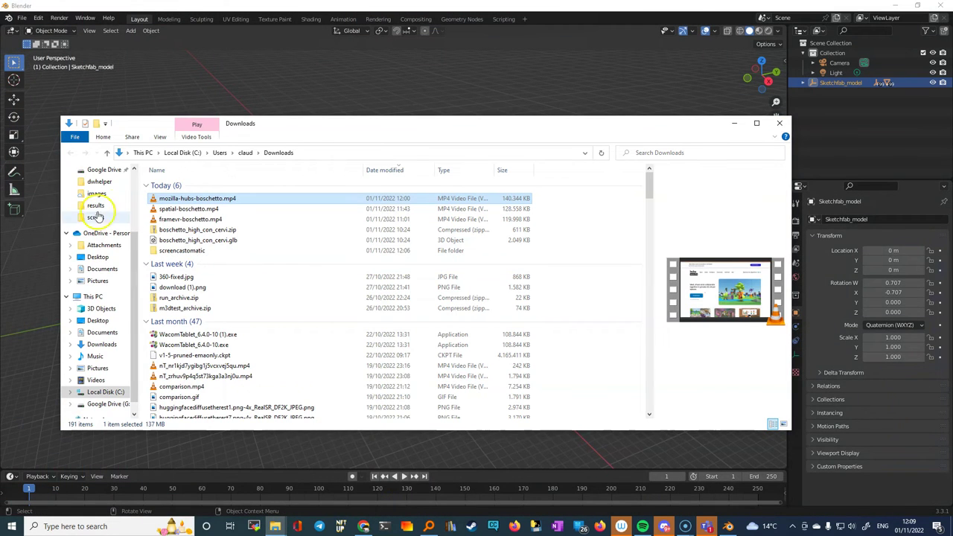
{"action": "left_click", "coordinate": [101, 269]}
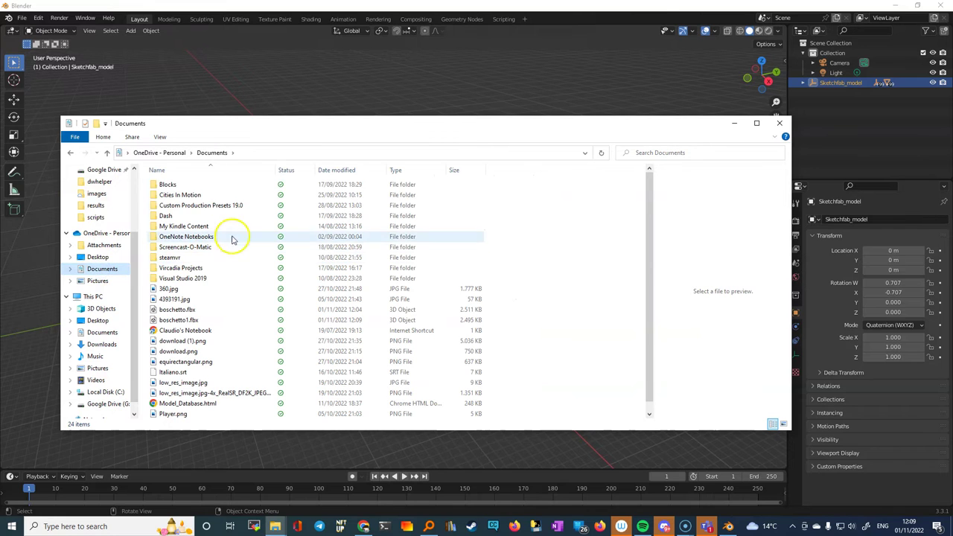
{"action": "left_click", "coordinate": [339, 171]}
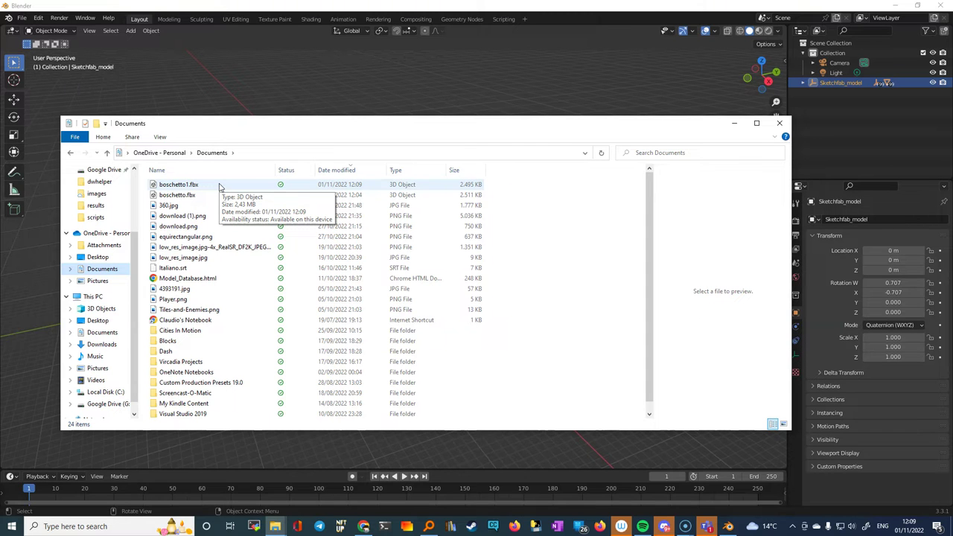
{"action": "left_click_drag", "start_coordinate": [321, 127], "coordinate": [586, 126]}
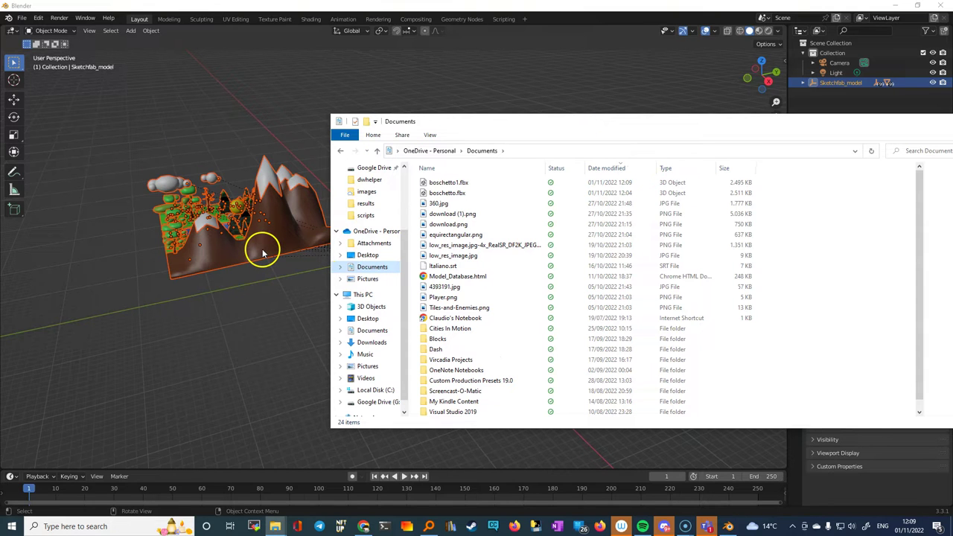
Step: Switch to CoSpaces Edu in Chrome and create a new CoSpace from the Empty scene 3D environment
{"action": "left_click", "coordinate": [363, 524]}
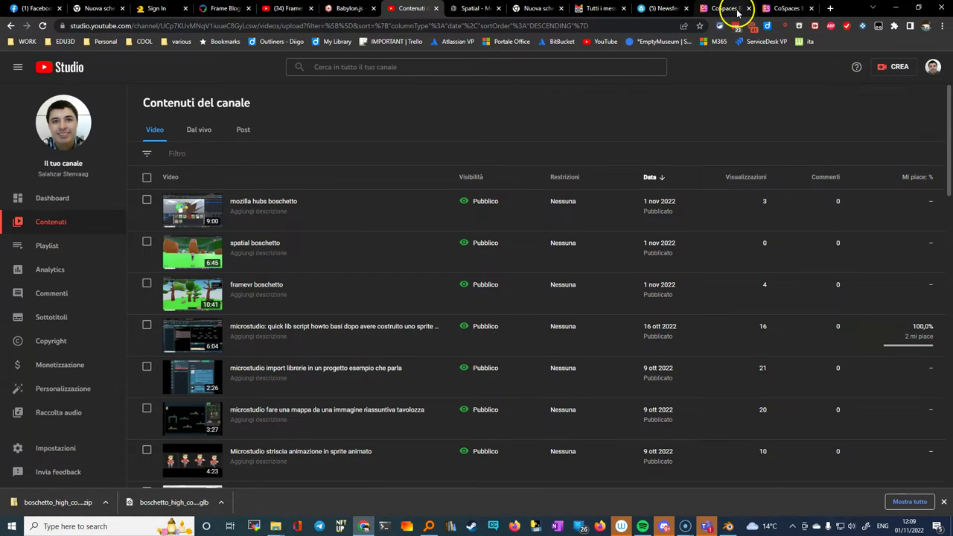
{"action": "left_click", "coordinate": [786, 9]}
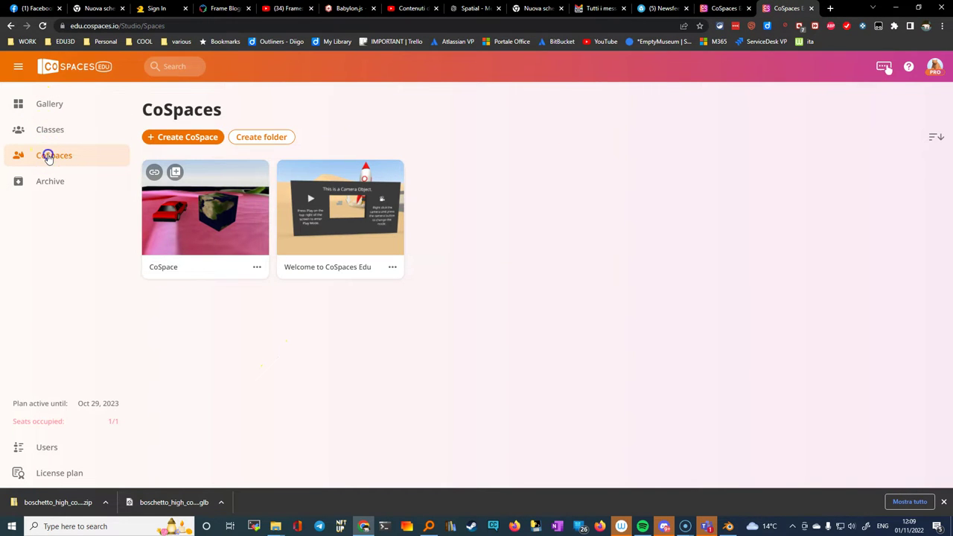
{"action": "left_click", "coordinate": [197, 139]}
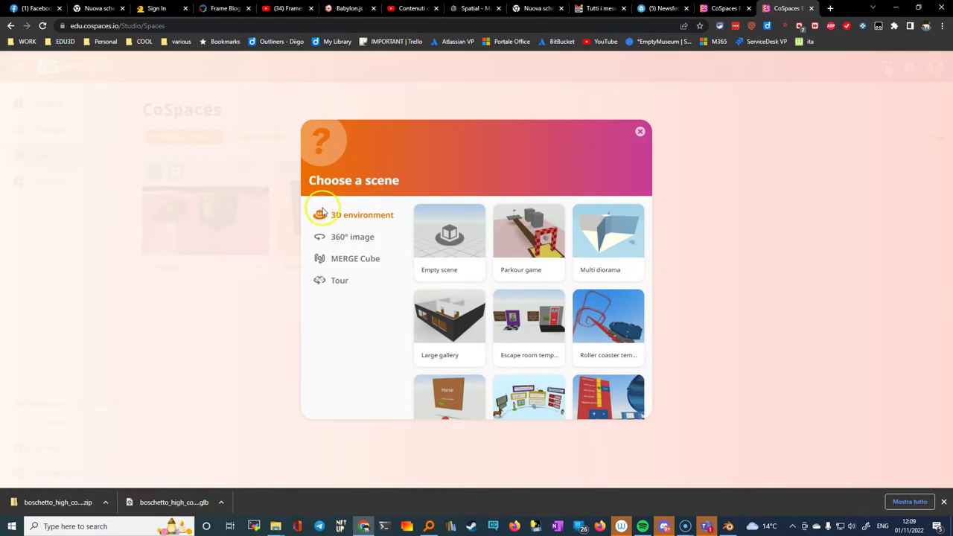
{"action": "left_click", "coordinate": [444, 249]}
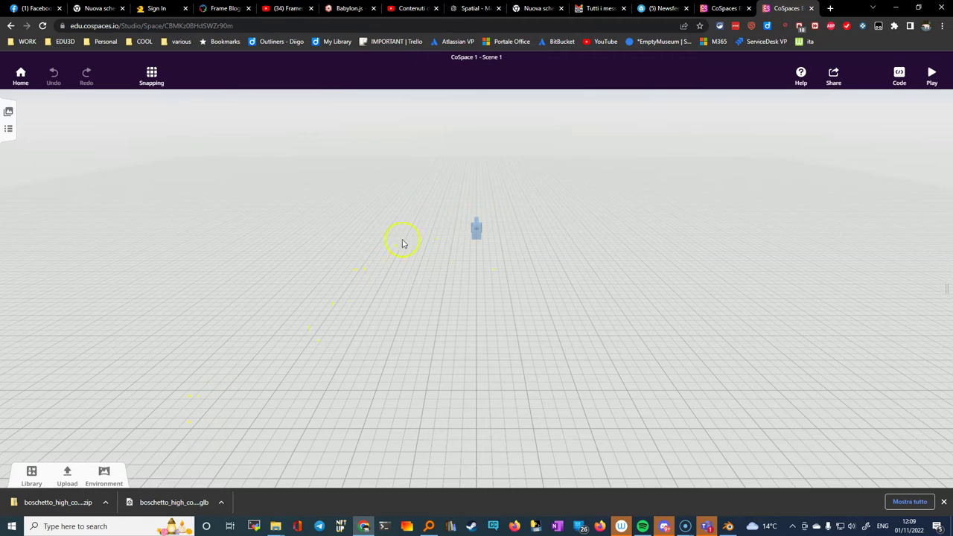
Step: Upload boschetto1.fbx from the Documents folder as a custom 3D model
{"action": "left_click", "coordinate": [67, 475]}
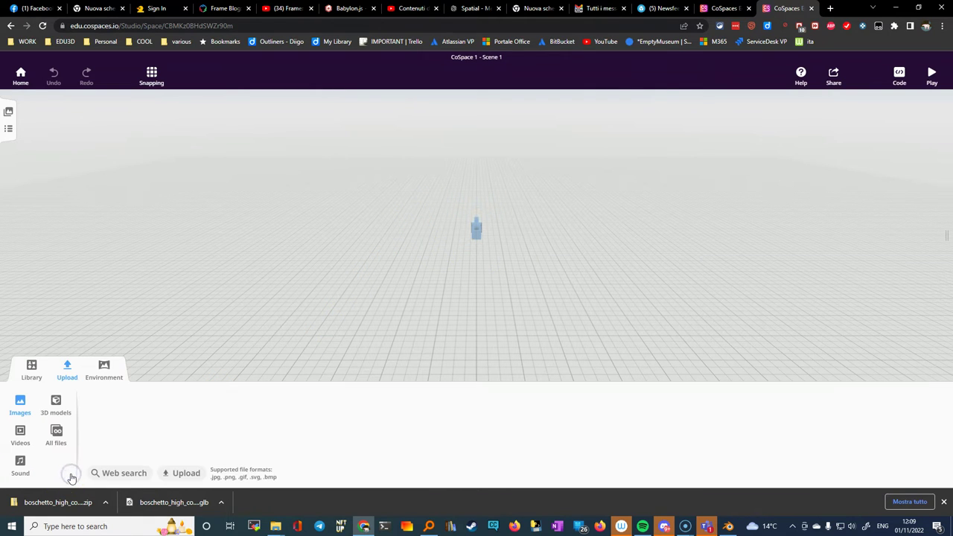
{"action": "left_click", "coordinate": [59, 412]}
{"action": "left_click", "coordinate": [91, 460]}
{"action": "left_click", "coordinate": [54, 413]}
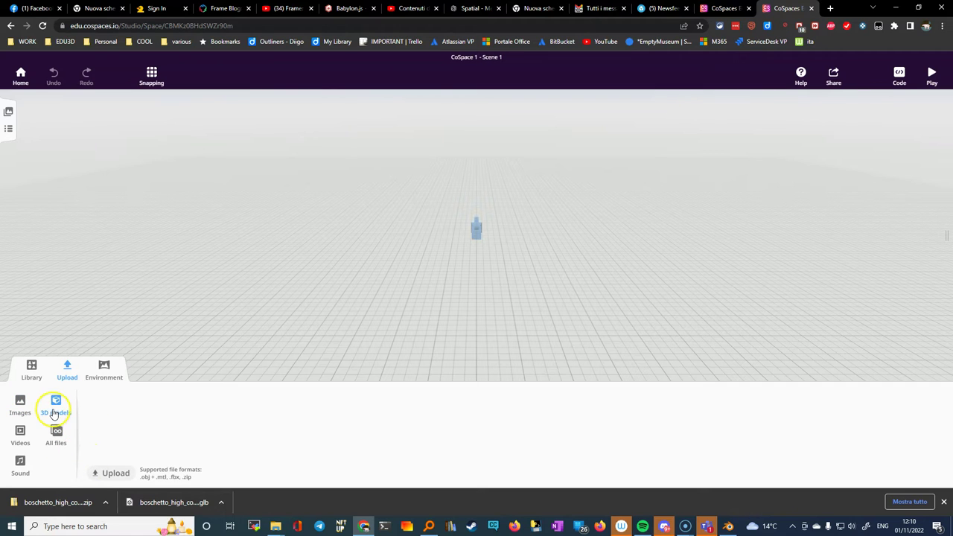
{"action": "left_click", "coordinate": [111, 474]}
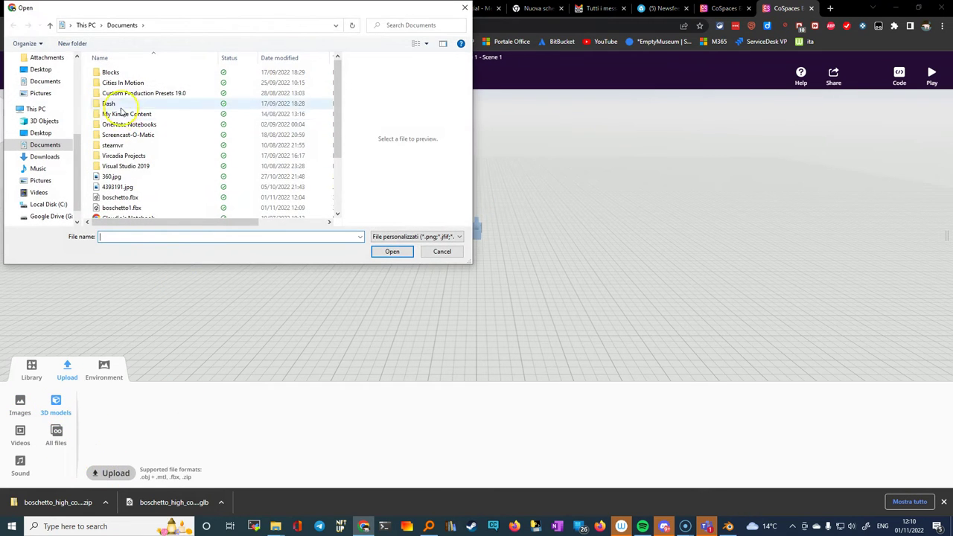
{"action": "left_click", "coordinate": [265, 58]}
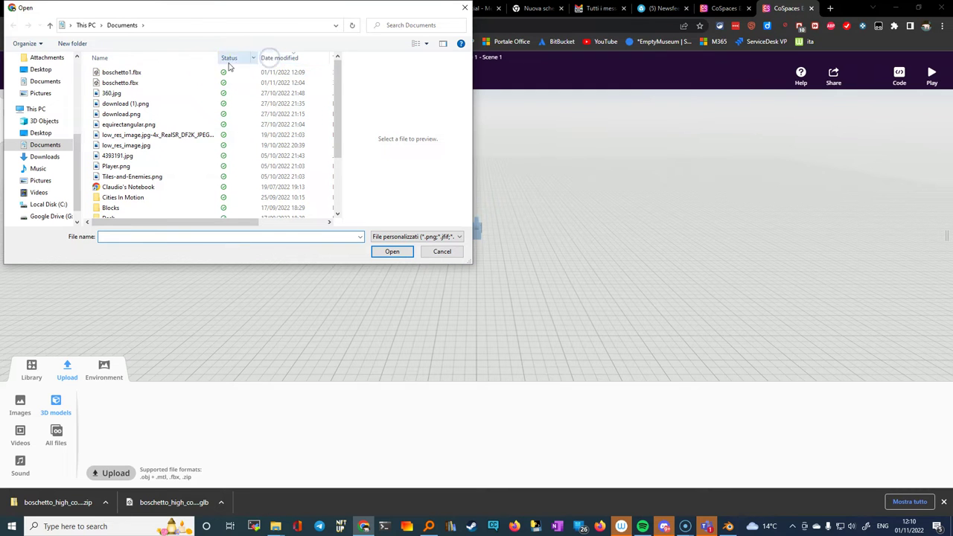
{"action": "left_click", "coordinate": [140, 72]}
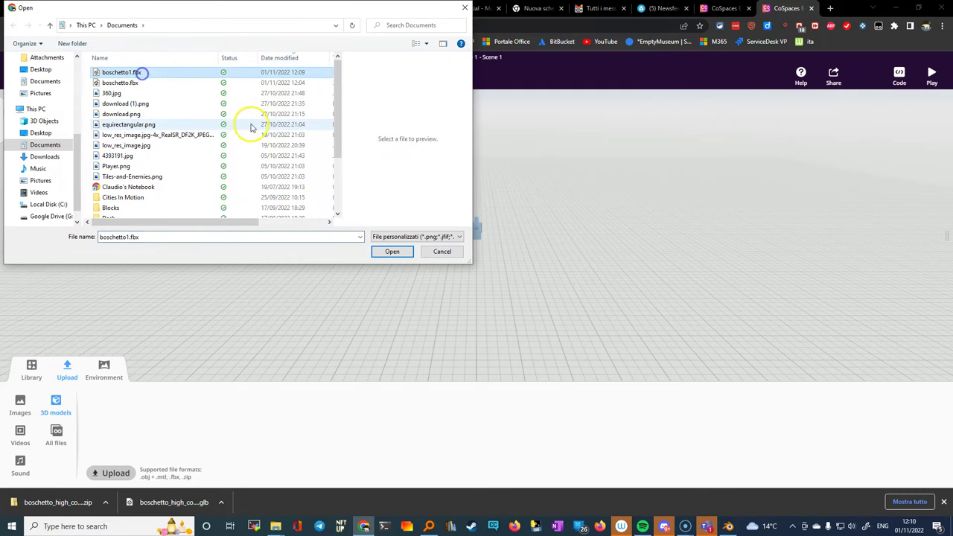
{"action": "left_click", "coordinate": [391, 251]}
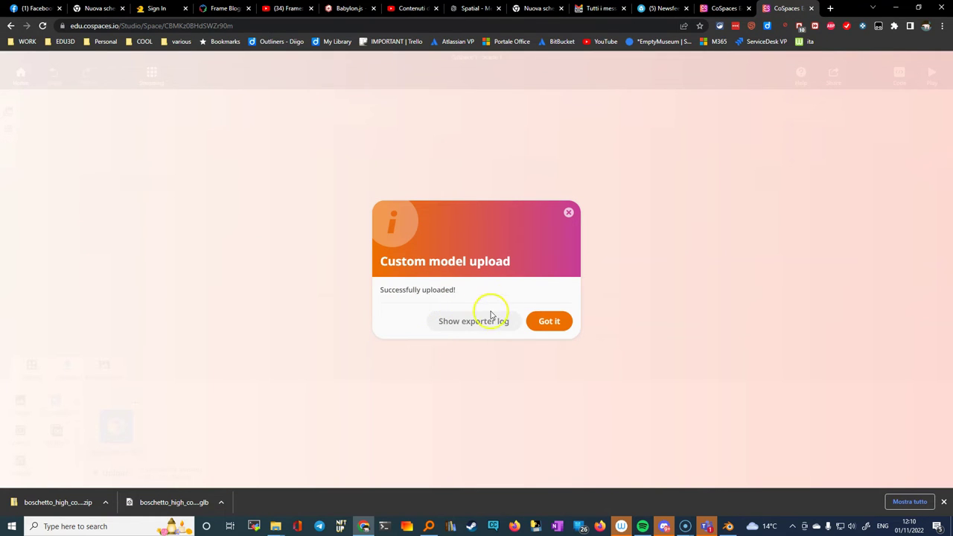
{"action": "left_click", "coordinate": [549, 322]}
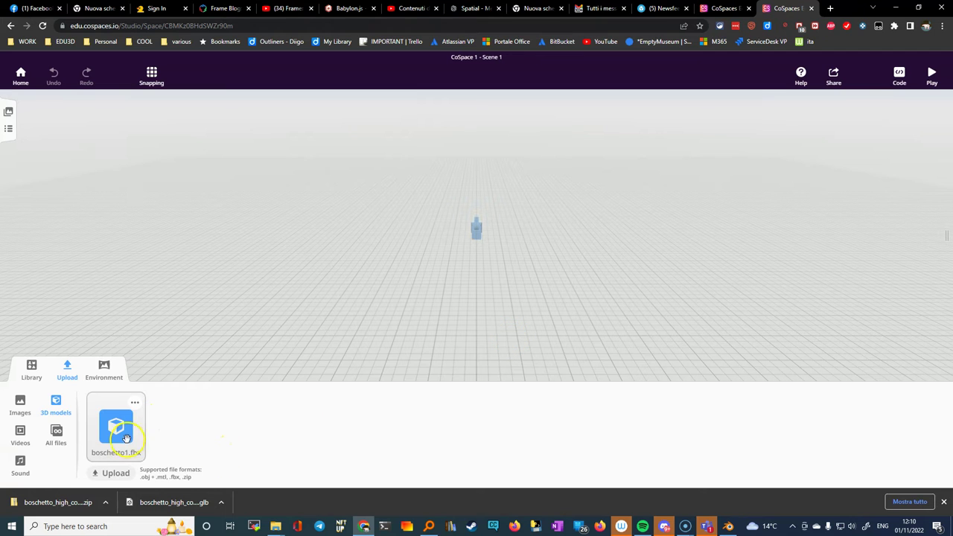
Step: Place the uploaded boschetto1.fbx model in the empty scene
{"action": "left_click_drag", "start_coordinate": [121, 438], "coordinate": [290, 395]}
{"action": "scroll", "coordinate": [432, 315], "scroll_direction": "down", "scroll_amount": 5}
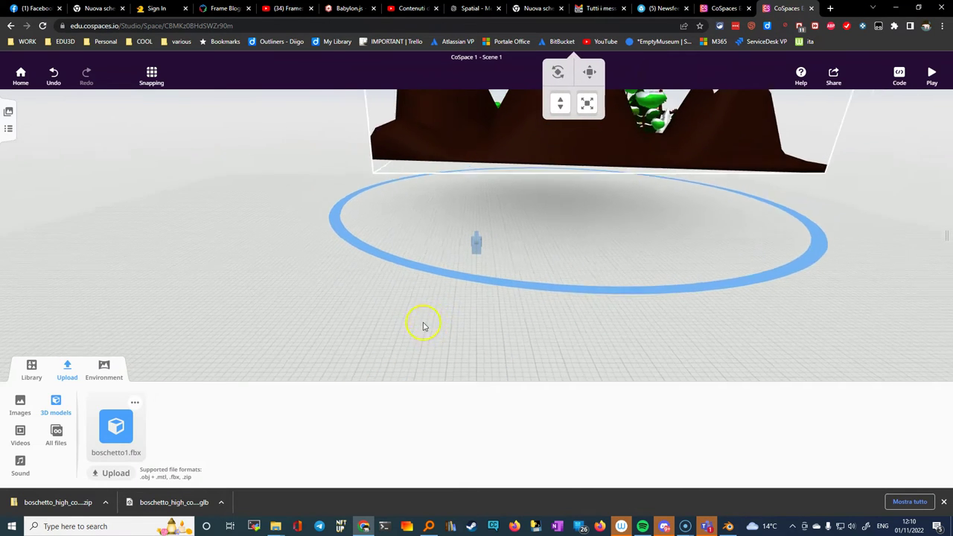
{"action": "scroll", "coordinate": [418, 328], "scroll_direction": "down", "scroll_amount": 5}
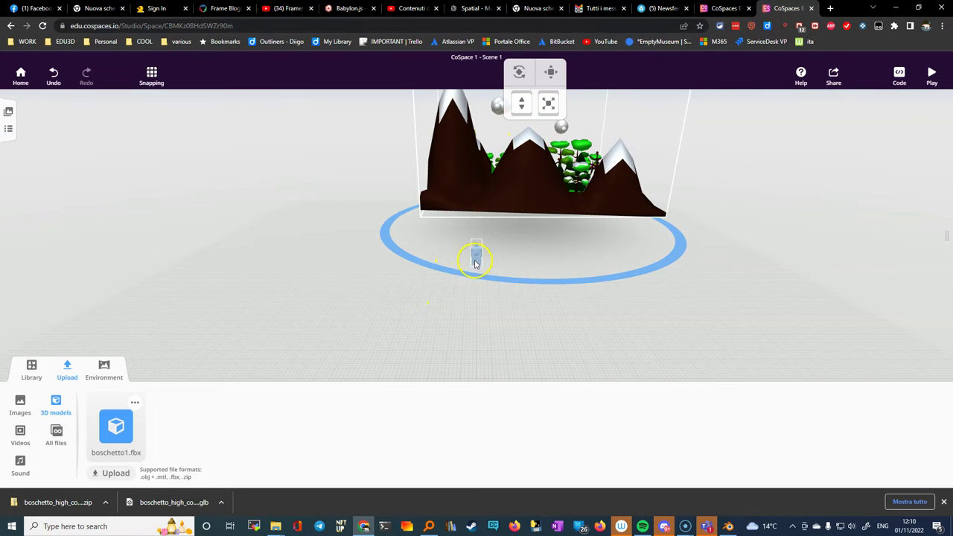
Step: Lower the boschetto1 model towards the ground and shift it so the camera stands inside the forest
{"action": "left_click", "coordinate": [519, 105]}
{"action": "left_click_drag", "start_coordinate": [504, 143], "coordinate": [500, 192]}
{"action": "left_click", "coordinate": [533, 136]}
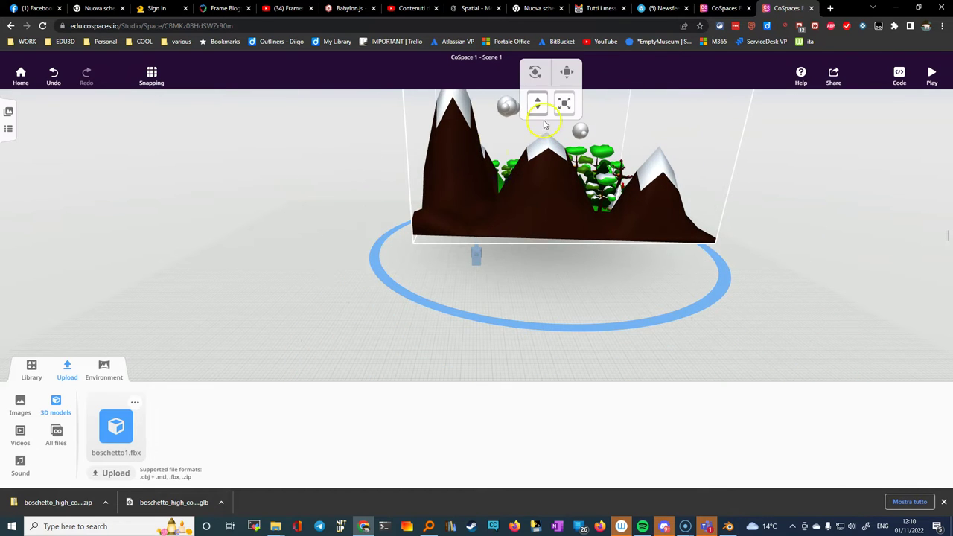
{"action": "left_click", "coordinate": [571, 76]}
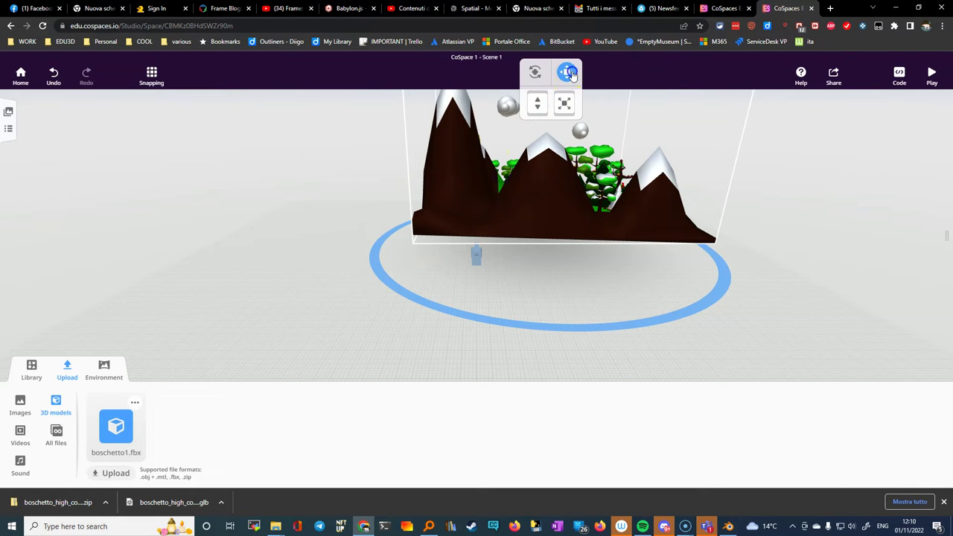
{"action": "left_click_drag", "start_coordinate": [543, 159], "coordinate": [519, 187]}
{"action": "left_click_drag", "start_coordinate": [534, 147], "coordinate": [424, 215]}
{"action": "scroll", "coordinate": [445, 212], "scroll_direction": "up", "scroll_amount": 5}
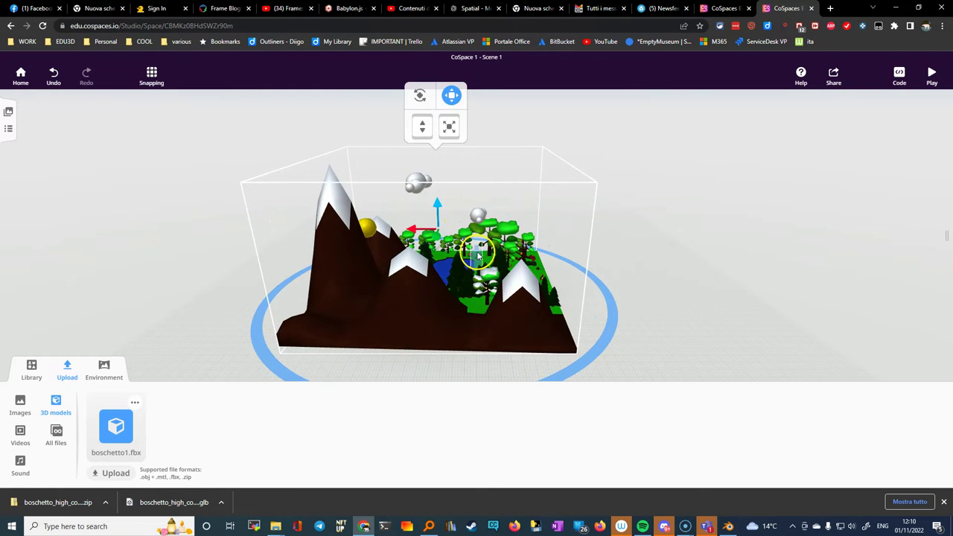
{"action": "scroll", "coordinate": [461, 249], "scroll_direction": "up", "scroll_amount": 6}
{"action": "scroll", "coordinate": [485, 254], "scroll_direction": "up", "scroll_amount": 5}
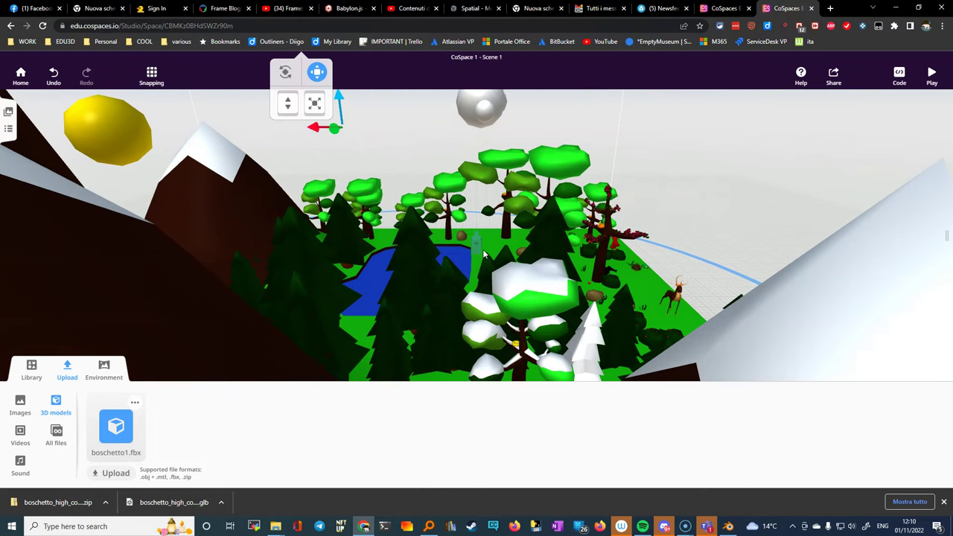
{"action": "left_click_drag", "start_coordinate": [339, 100], "coordinate": [340, 103]}
Step: Raise the camera slightly above the ground inside the forest
{"action": "left_click", "coordinate": [475, 239]}
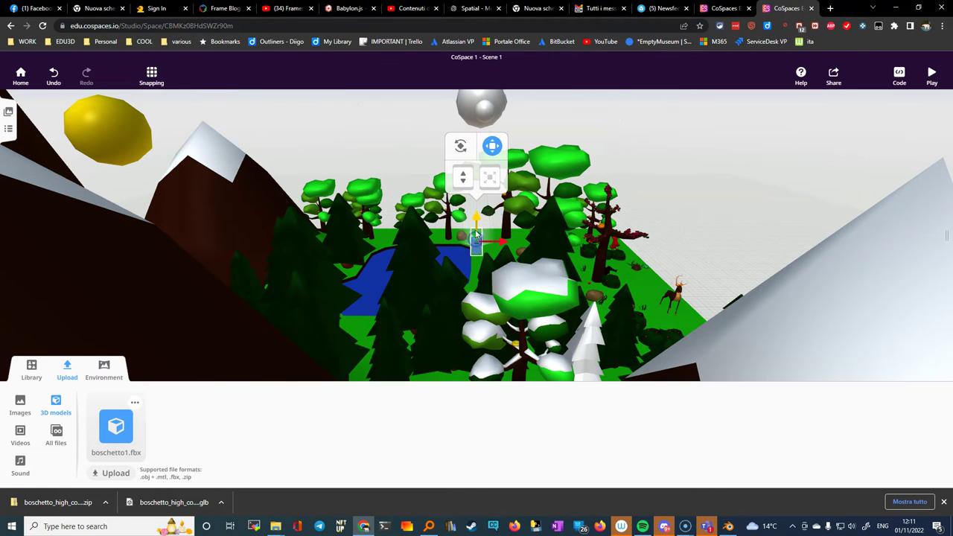
{"action": "left_click_drag", "start_coordinate": [479, 217], "coordinate": [479, 212]}
{"action": "left_click", "coordinate": [465, 235]}
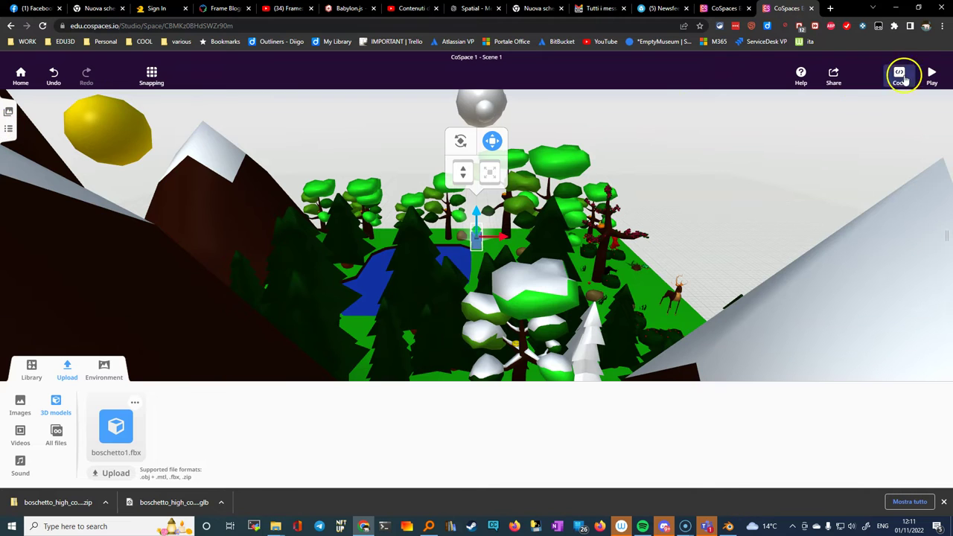
Step: Play the scene, look around and move forward near the lake, and return to the editor
{"action": "left_click", "coordinate": [934, 78]}
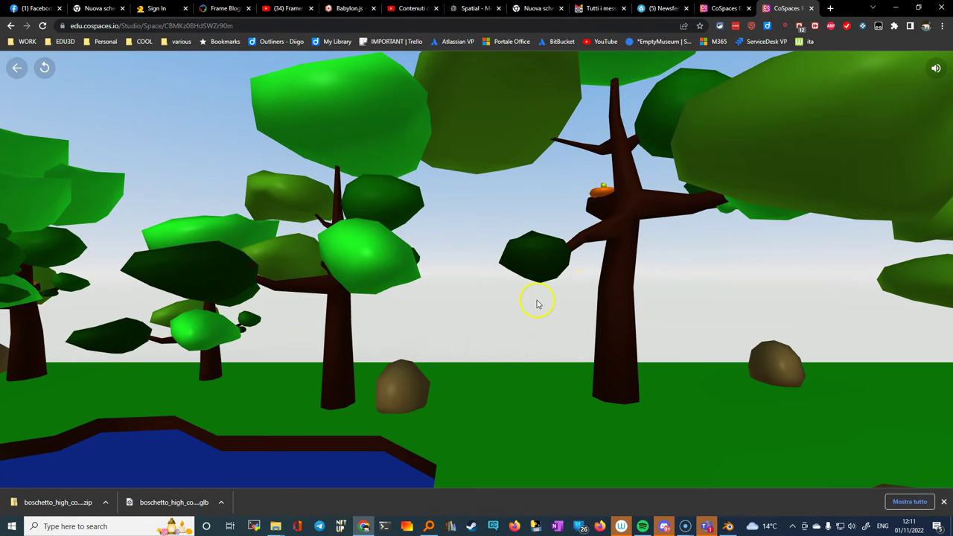
{"action": "left_click_drag", "start_coordinate": [537, 304], "coordinate": [172, 396]}
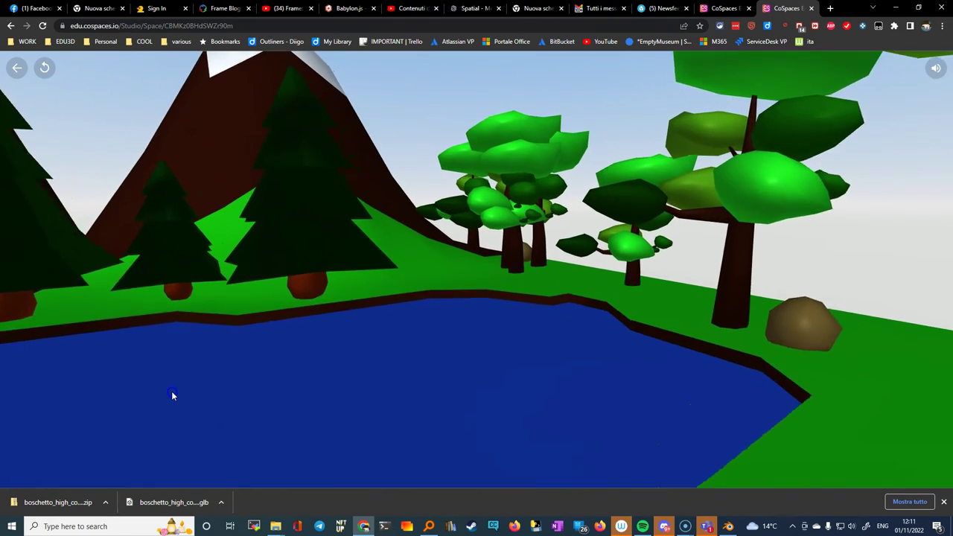
{"action": "key", "text": "Up"}
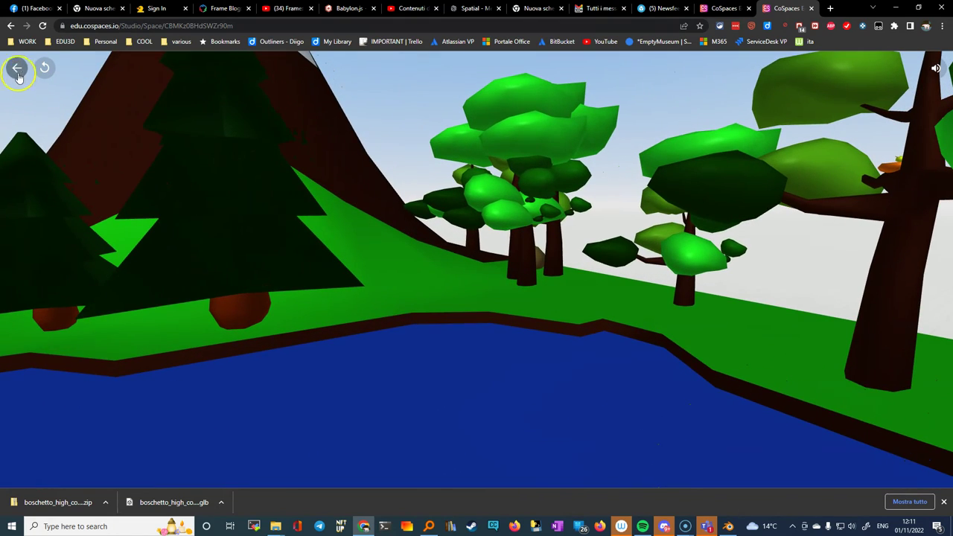
{"action": "left_click", "coordinate": [18, 69]}
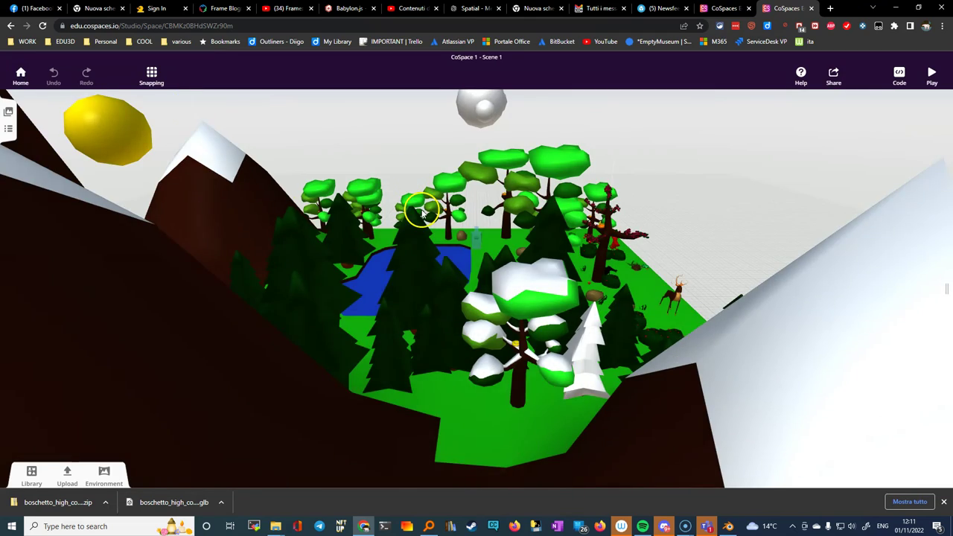
{"action": "left_click_drag", "start_coordinate": [543, 262], "coordinate": [513, 276]}
{"action": "scroll", "coordinate": [513, 277], "scroll_direction": "up", "scroll_amount": 6}
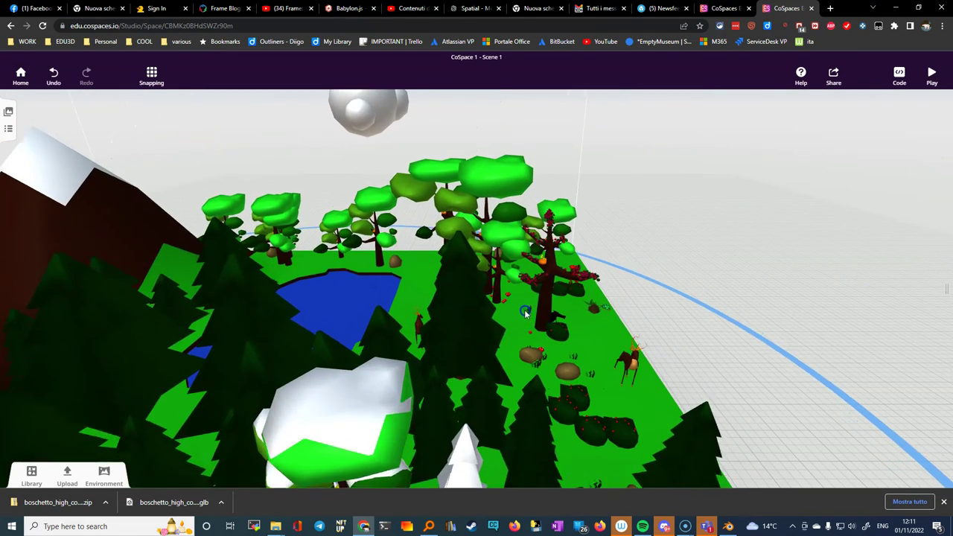
{"action": "scroll", "coordinate": [565, 318], "scroll_direction": "up", "scroll_amount": 6}
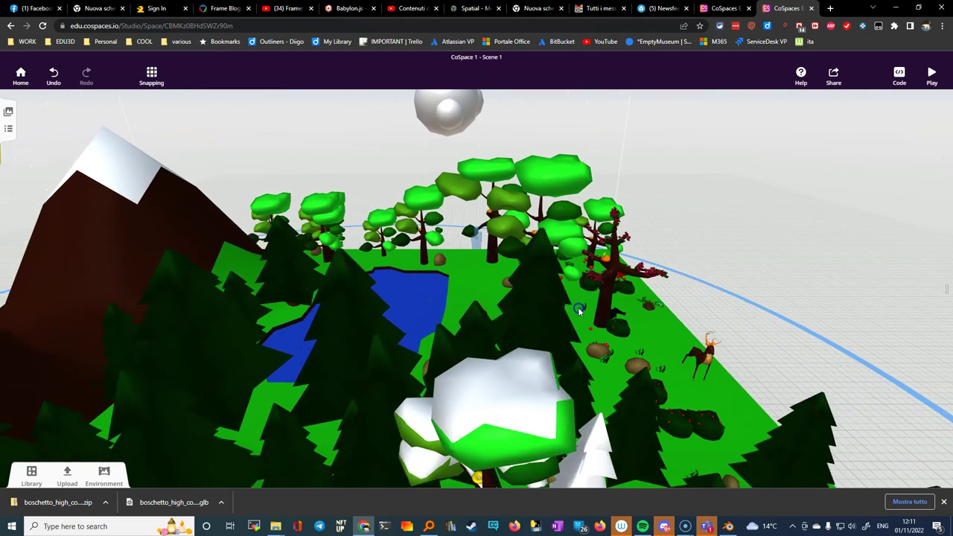
{"action": "scroll", "coordinate": [668, 342], "scroll_direction": "down", "scroll_amount": 3}
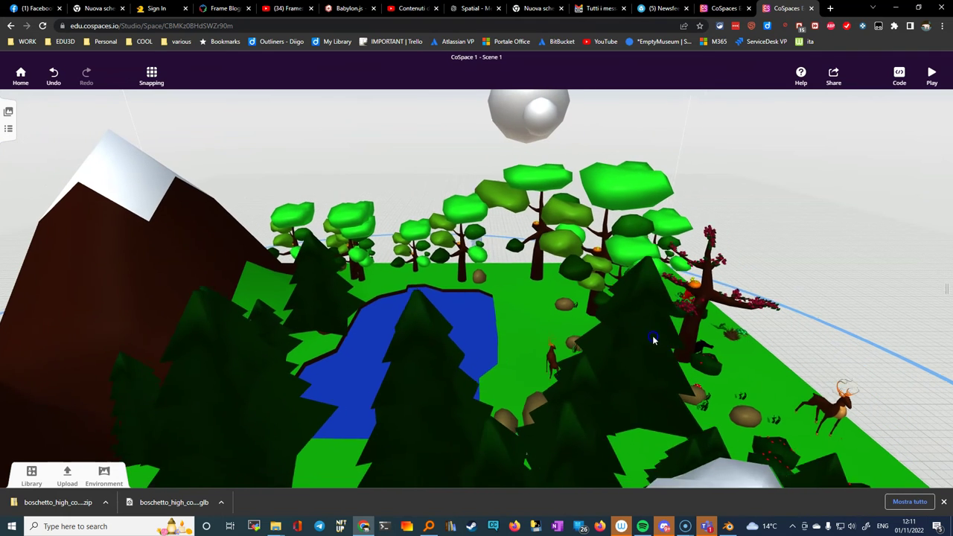
{"action": "left_click", "coordinate": [51, 77]}
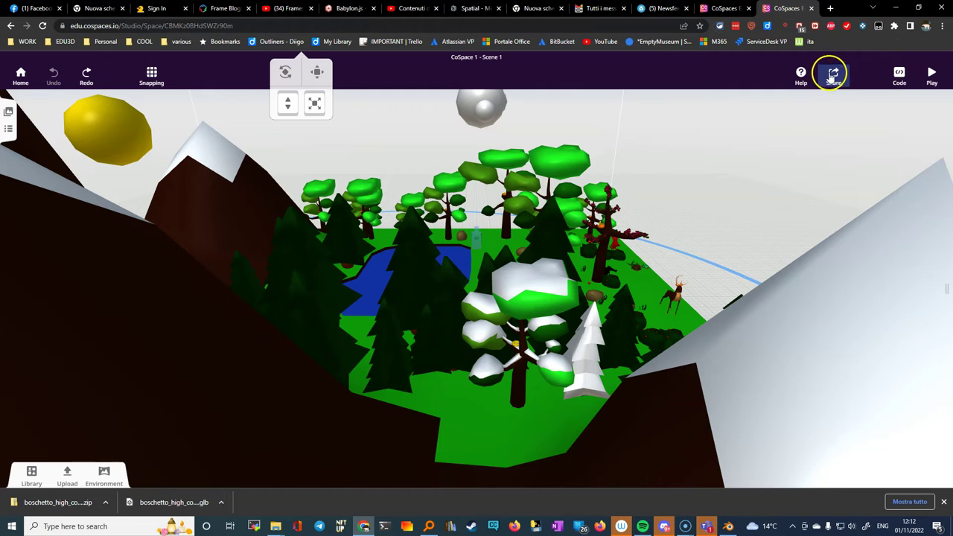
Step: Share the CoSpace as unlisted under the name boschetto
{"action": "left_click", "coordinate": [832, 77]}
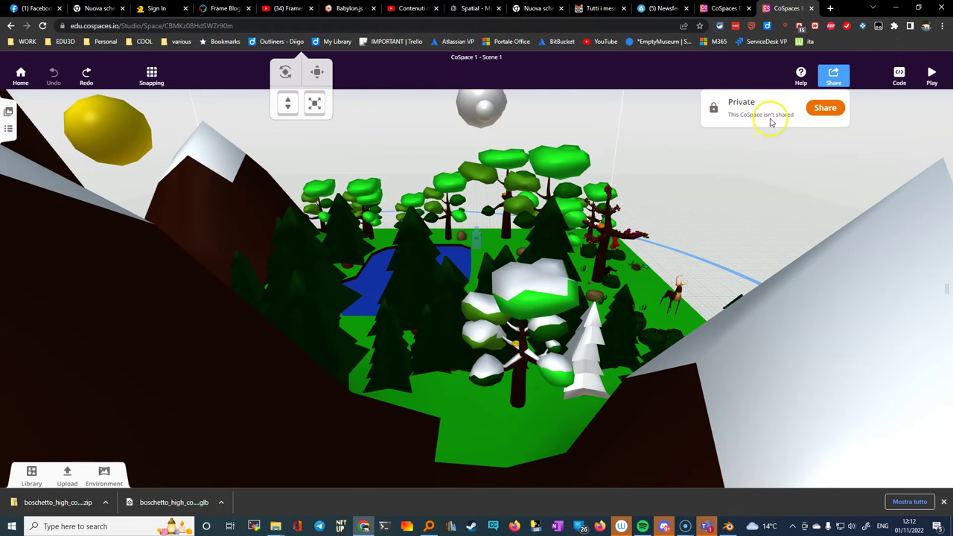
{"action": "left_click", "coordinate": [827, 110]}
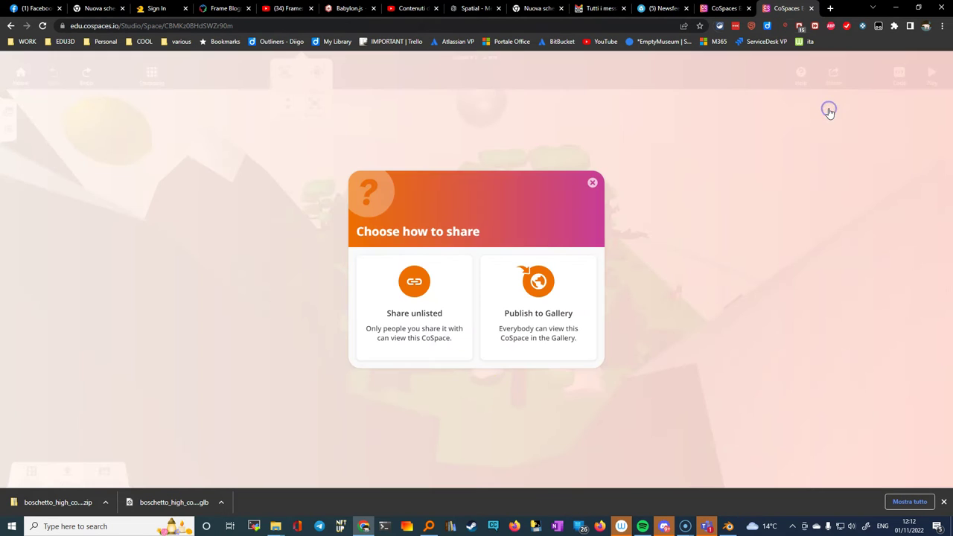
{"action": "left_click", "coordinate": [414, 286]}
{"action": "left_click_drag", "start_coordinate": [374, 226], "coordinate": [289, 217]}
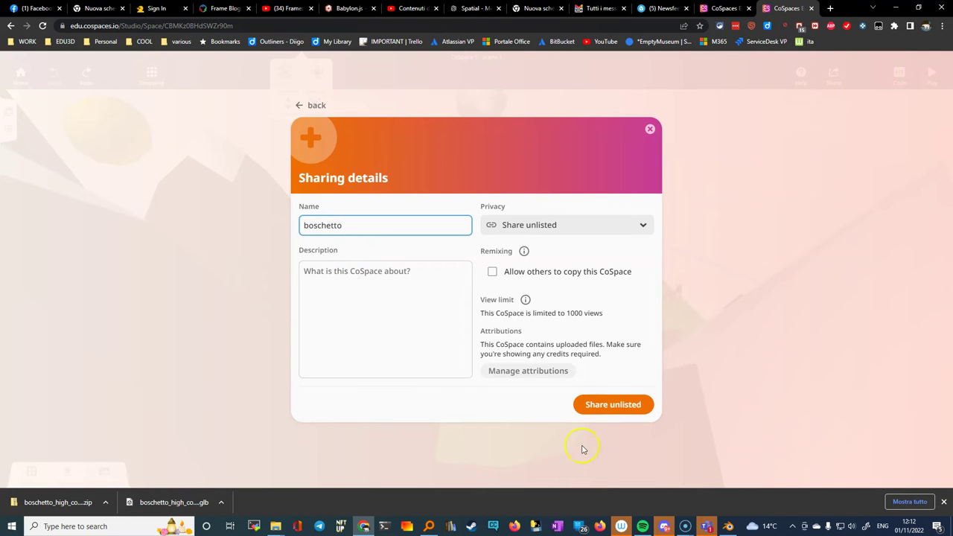
{"action": "left_click", "coordinate": [613, 404]}
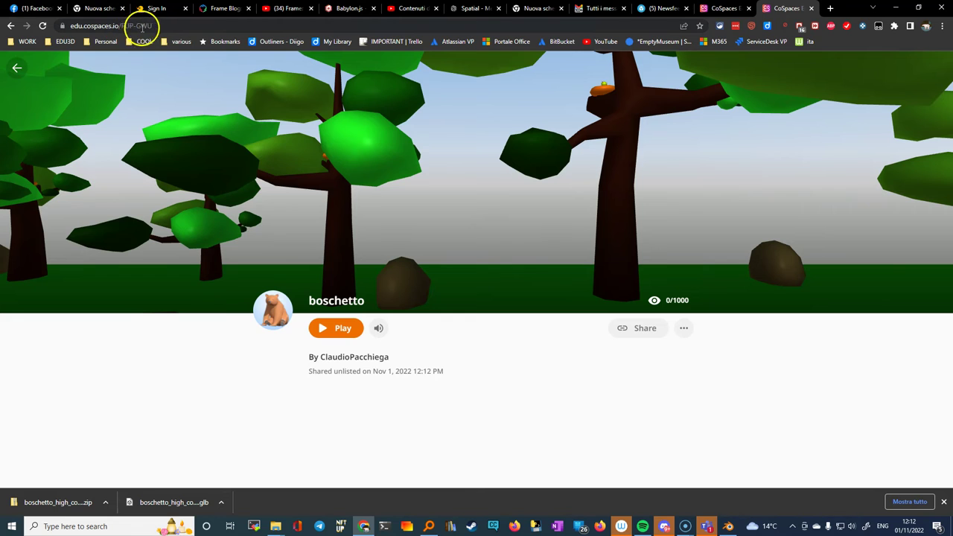
Step: Copy the share code of the boschetto CoSpace and paste it into the address field of a new incognito window
{"action": "left_click", "coordinate": [645, 331]}
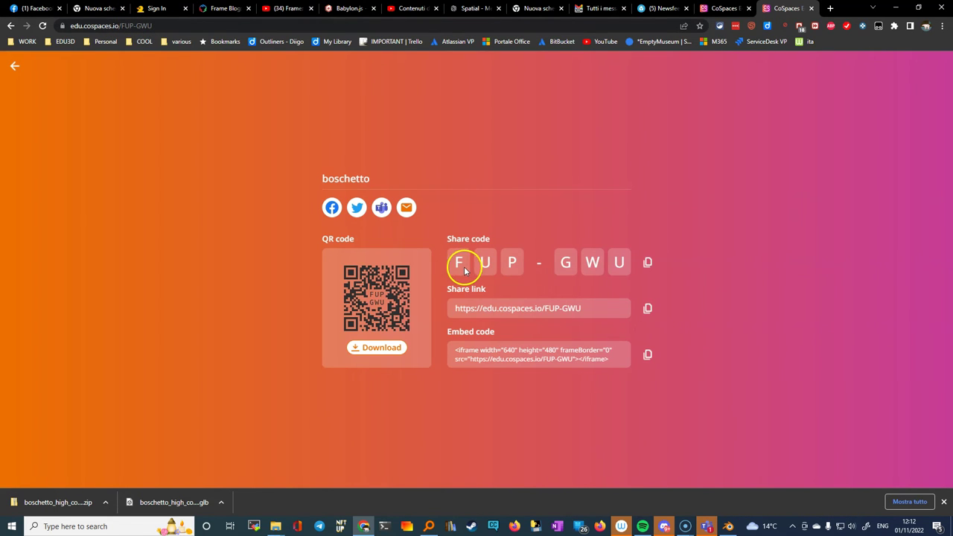
{"action": "left_click", "coordinate": [648, 266]}
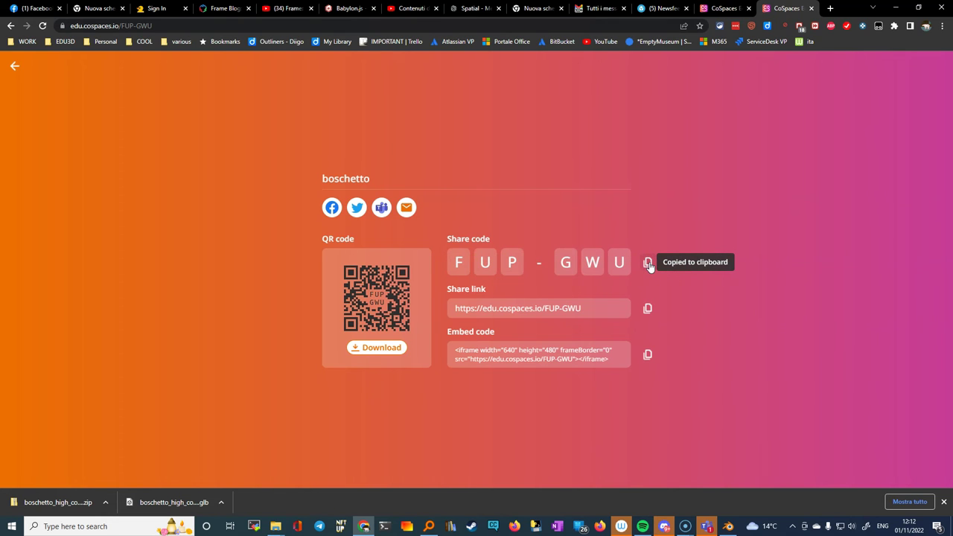
{"action": "key", "text": "ctrl+shift+n"}
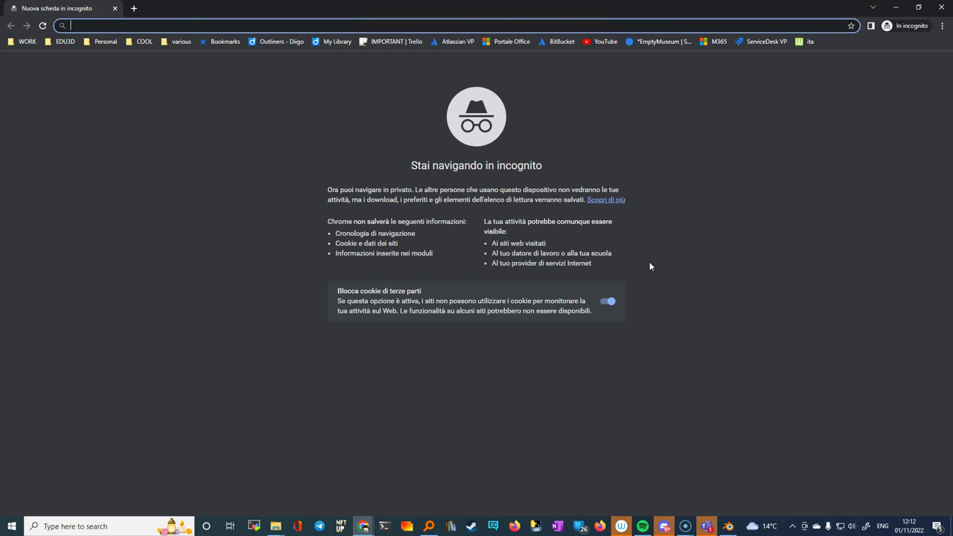
{"action": "key", "text": "ctrl+v"}
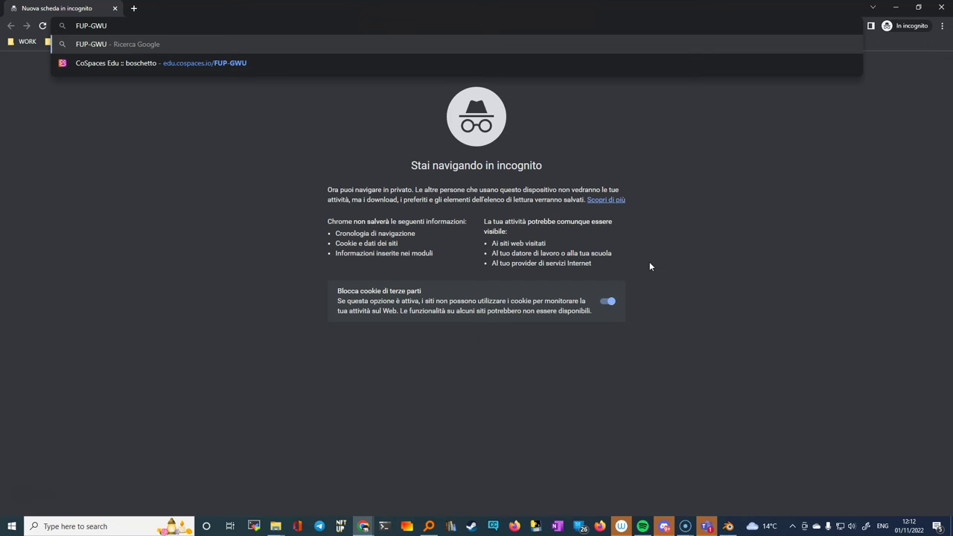